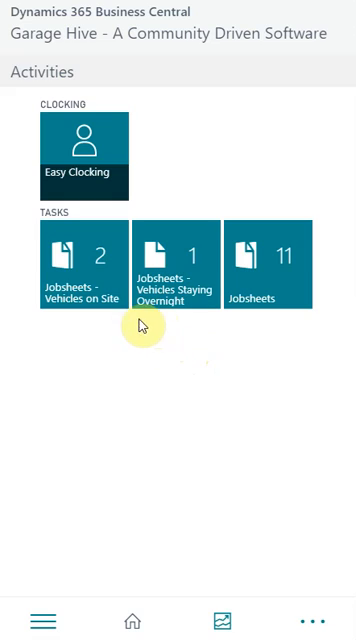
Step: Review the vehicles on site, including job SJ000042's details, then return to Activities home
click(85, 170)
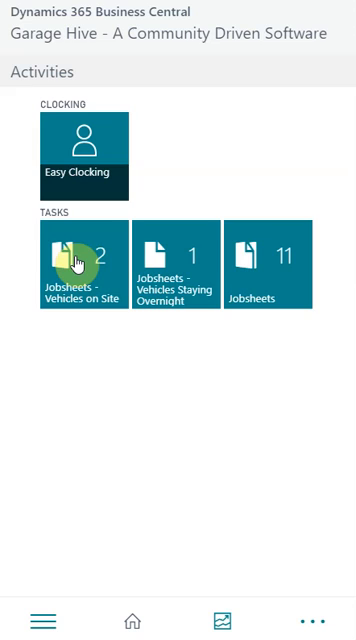
click(76, 262)
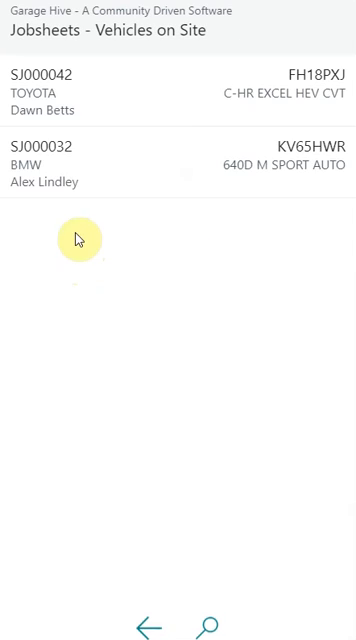
click(104, 108)
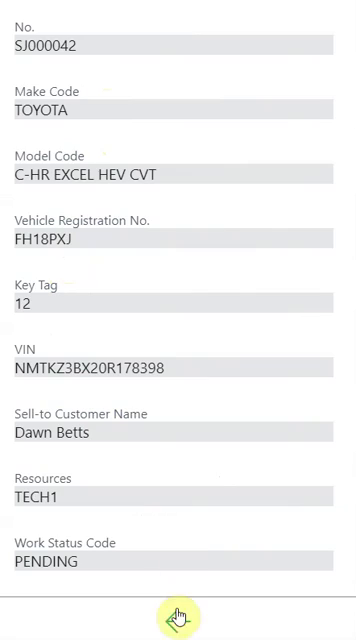
click(178, 620)
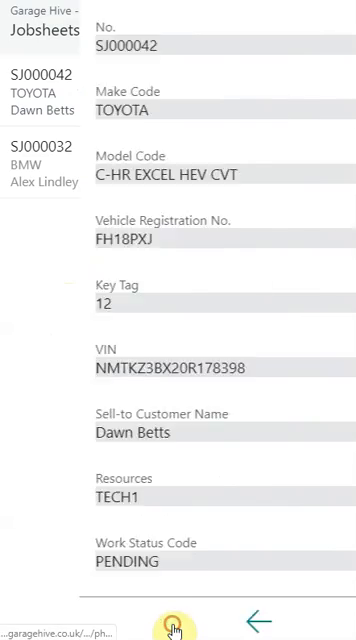
click(150, 622)
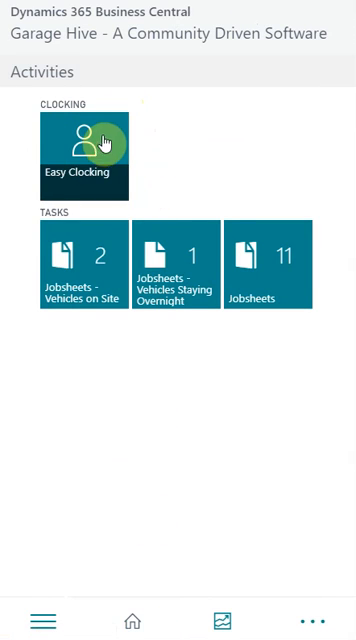
Step: Browse the jobsheets list, Power BI reports page, options and main areas menus, ending on Activities home
click(286, 276)
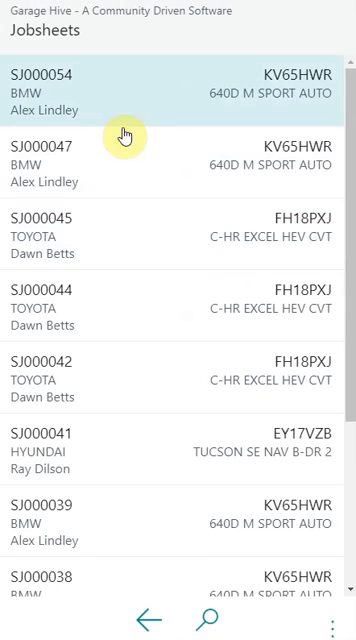
scroll(142, 305, down, 3)
scroll(142, 418, up, 3)
click(149, 621)
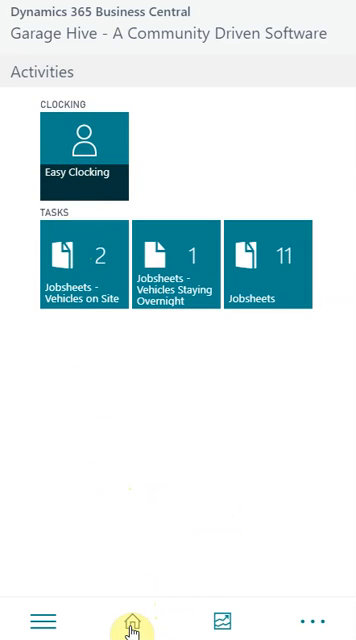
click(222, 622)
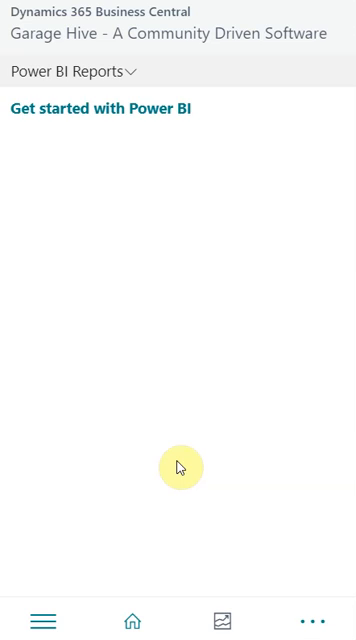
click(311, 620)
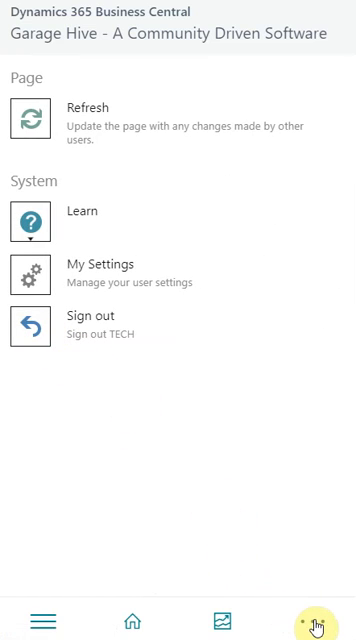
click(46, 624)
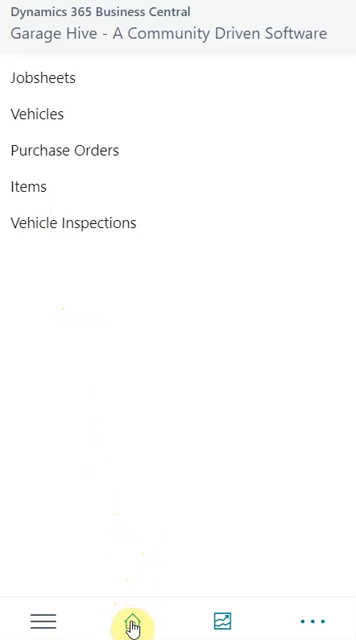
click(132, 623)
Step: Clock in via Easy Clocking's My Status icon so the status reads Working
click(78, 170)
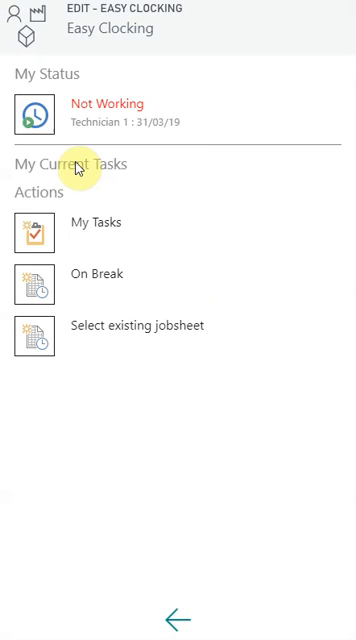
click(37, 117)
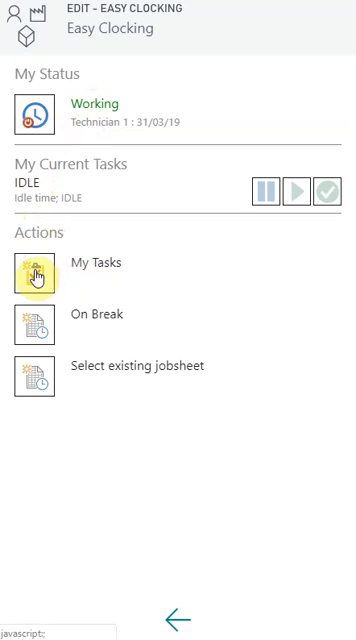
click(37, 273)
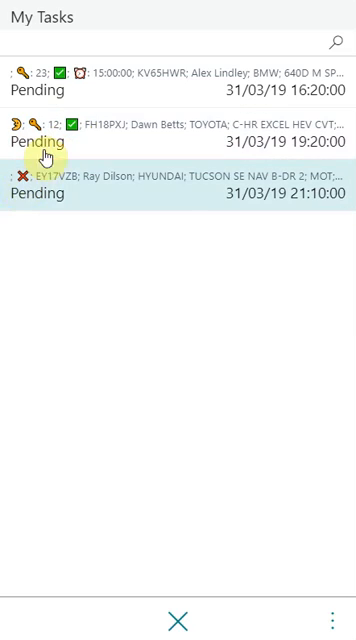
click(147, 90)
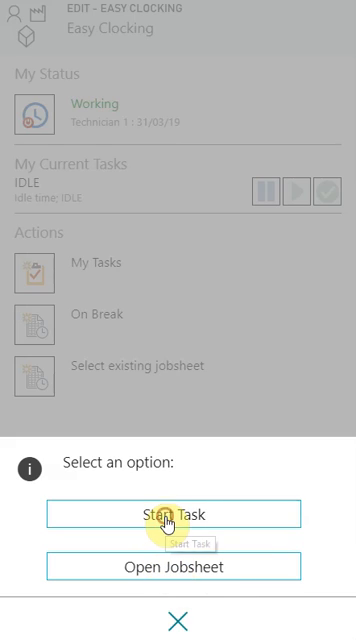
Step: Choose Start Task so job SJ000032 becomes the current task
click(167, 524)
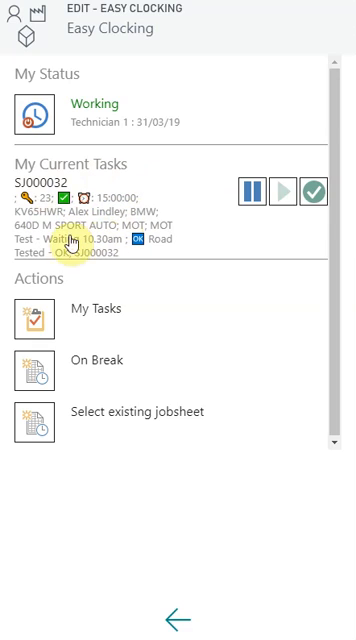
Step: Review the SJ000032 jobsheet for current task and show its three comments
click(114, 229)
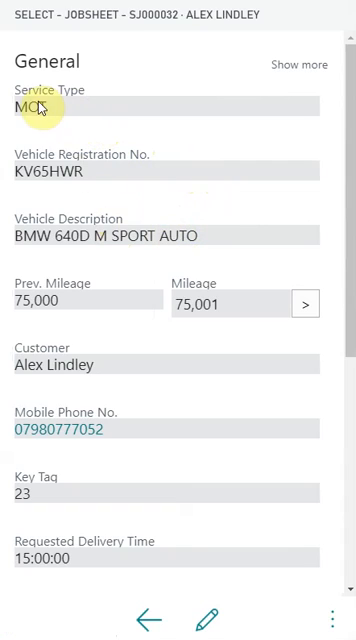
scroll(79, 257, down, 1)
scroll(97, 170, up, 1)
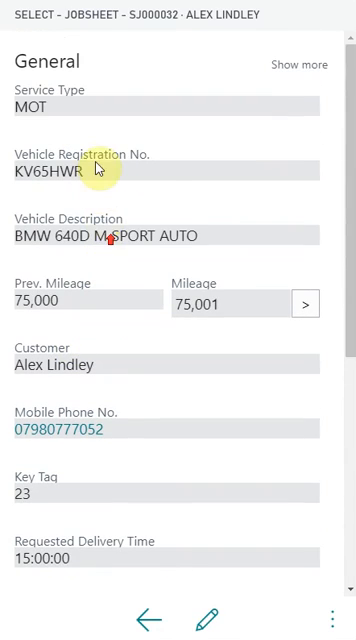
scroll(129, 240, down, 1)
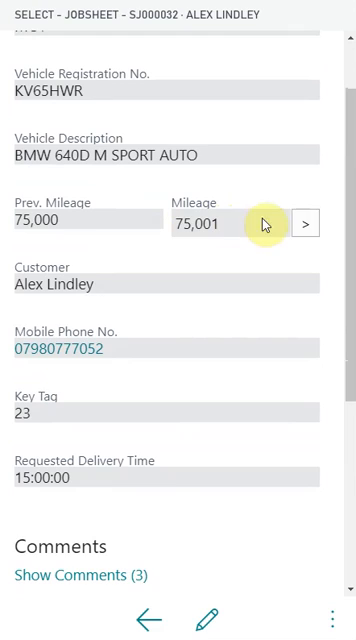
scroll(237, 260, down, 1)
scroll(222, 277, down, 1)
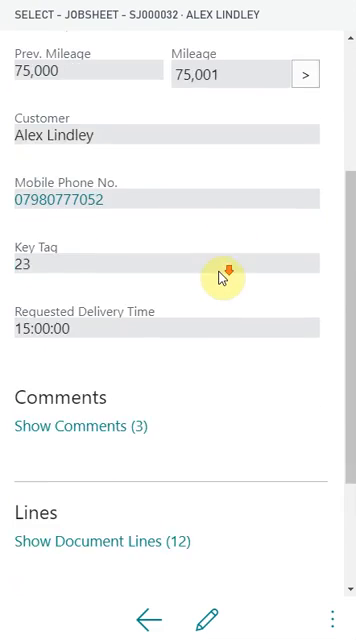
scroll(222, 277, down, 2)
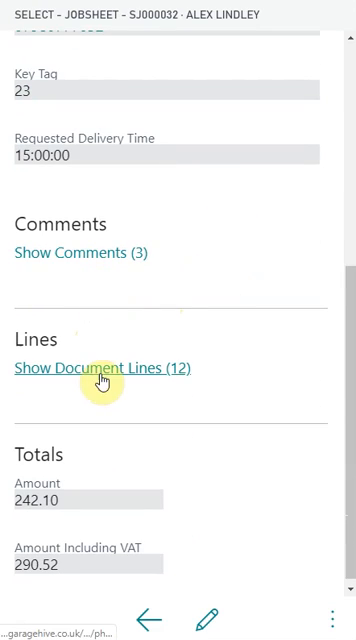
scroll(106, 410, down, 1)
scroll(113, 366, up, 1)
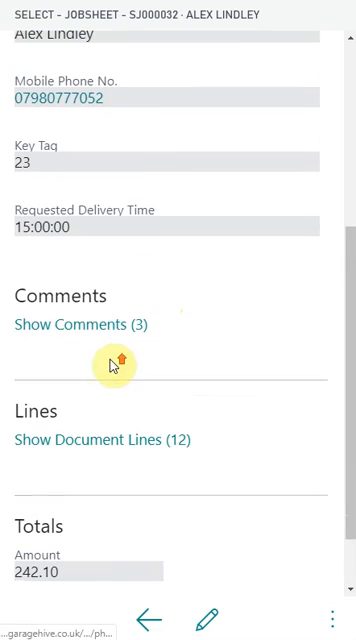
click(70, 326)
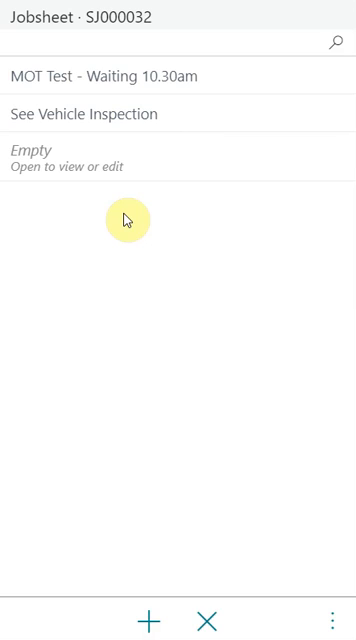
Step: Add a new Test Comment to jobsheet SJ000032 and save it
click(147, 624)
click(73, 51)
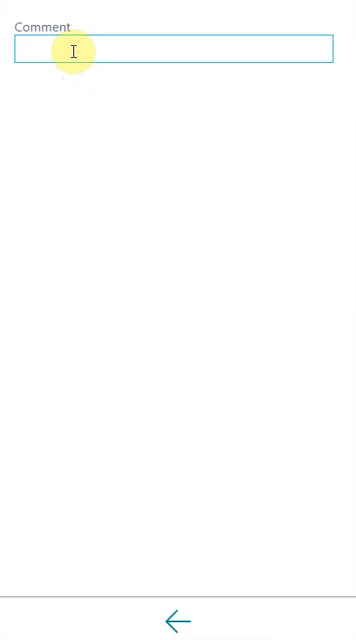
text(Test Comment)
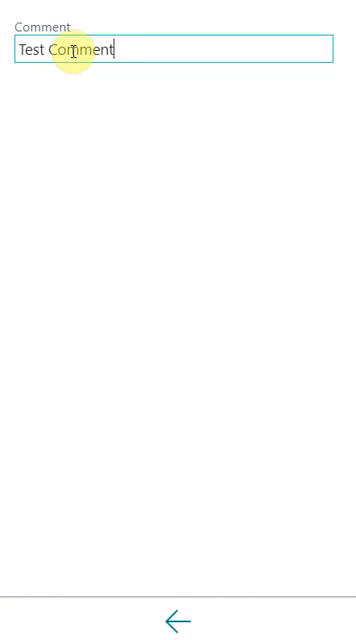
click(178, 620)
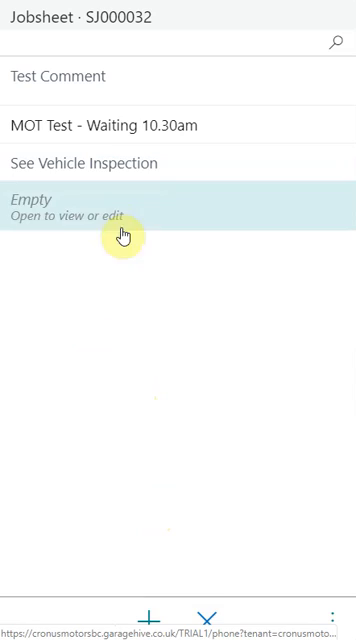
Step: Check the new Test Comment, then leave the comments and return to the jobsheet card
click(88, 75)
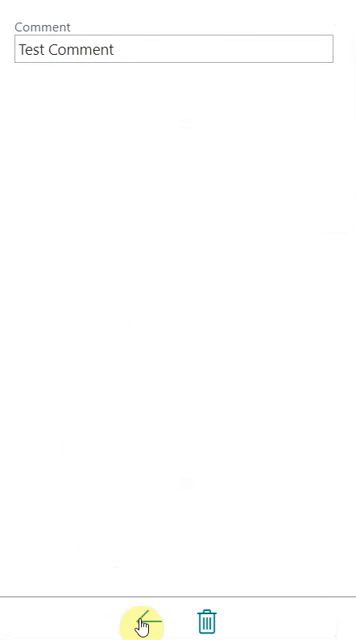
click(145, 624)
click(207, 625)
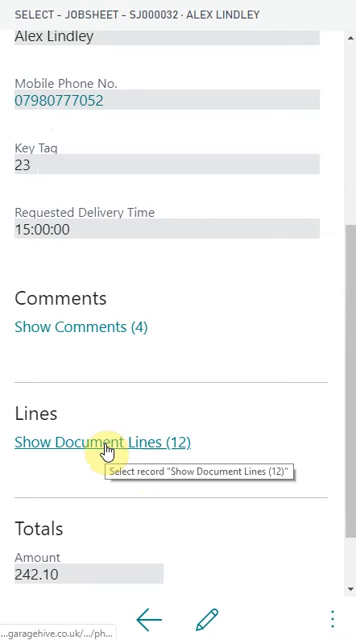
Step: Mark the Tyre Balance Weight and Full Service Labour lines as technician confirmed
click(107, 451)
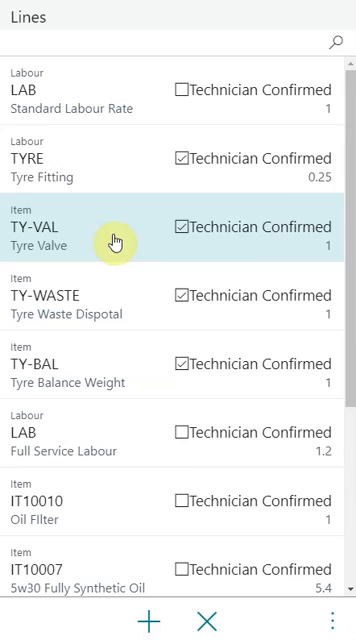
scroll(93, 196, down, 2)
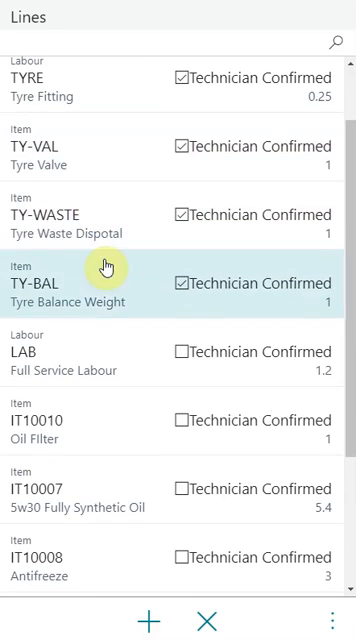
scroll(106, 267, down, 2)
scroll(97, 300, down, 1)
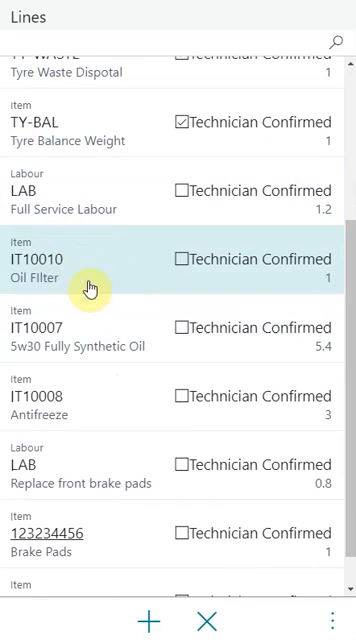
scroll(66, 410, down, 1)
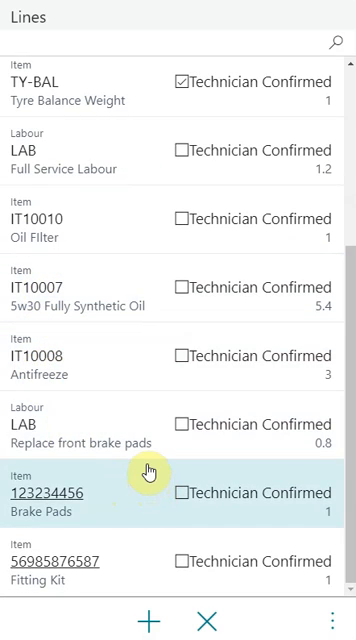
scroll(148, 472, up, 2)
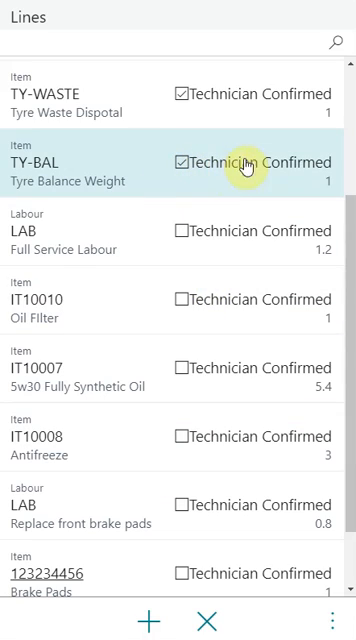
click(181, 163)
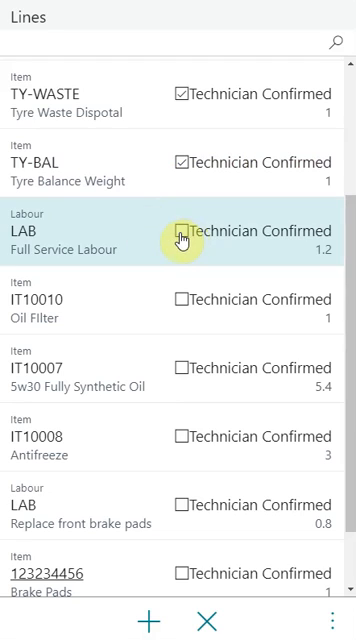
click(147, 233)
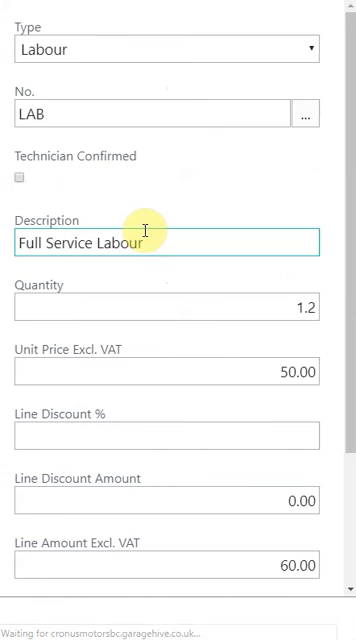
click(20, 181)
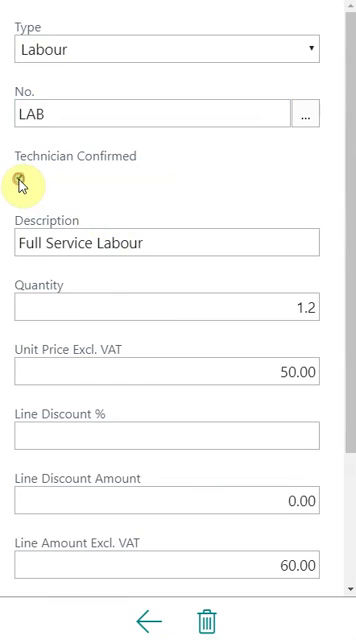
click(148, 625)
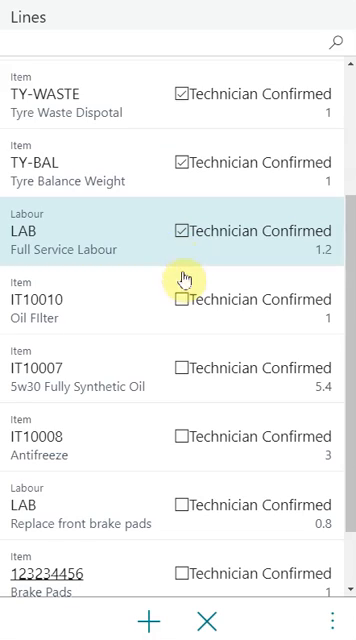
Step: Mark the Oil Filter (IT10010) line as technician confirmed and return to the lines list
click(165, 307)
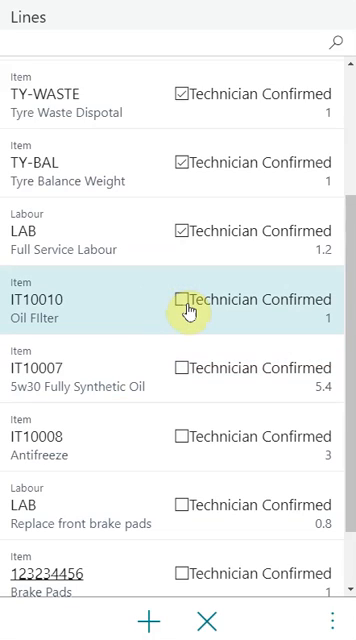
click(112, 305)
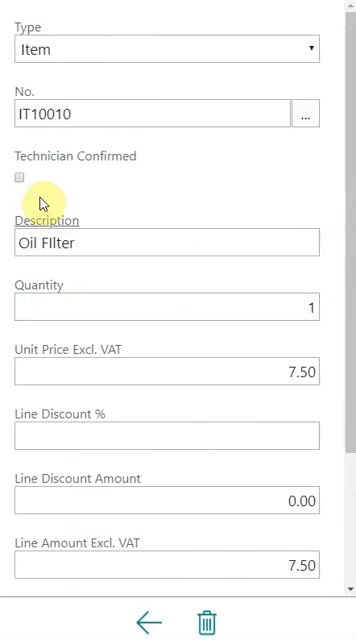
click(20, 179)
click(149, 622)
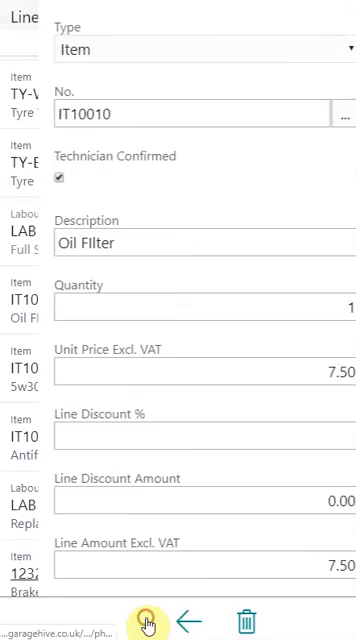
scroll(180, 305, up, 3)
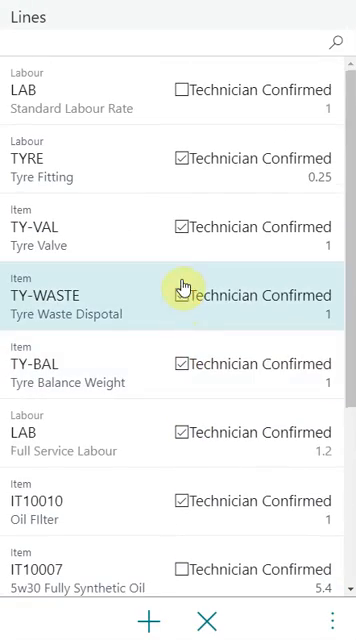
scroll(183, 290, down, 3)
scroll(185, 320, down, 1)
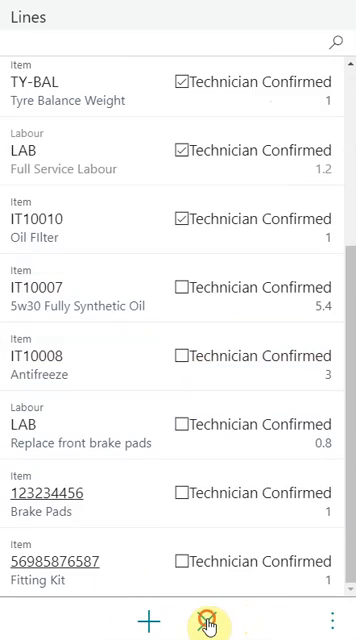
Step: Leave the document lines and show SJ000032's action menu with Comments, Vehicle Card and history
click(207, 622)
scroll(222, 462, down, 1)
scroll(224, 465, up, 1)
scroll(224, 465, up, 4)
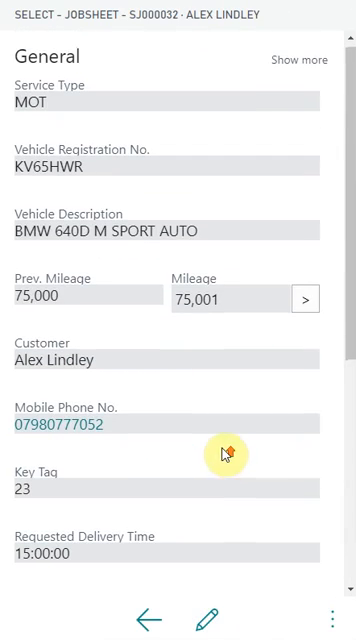
scroll(239, 373, down, 1)
scroll(226, 397, down, 4)
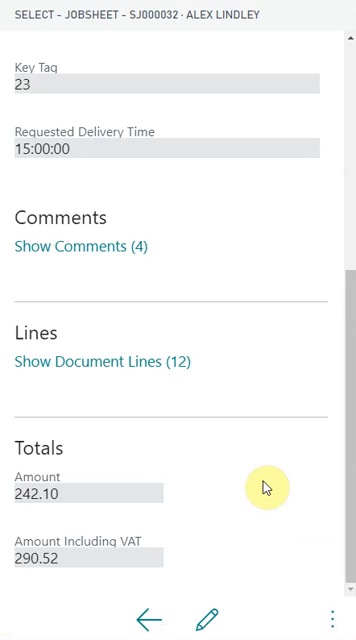
scroll(243, 486, up, 1)
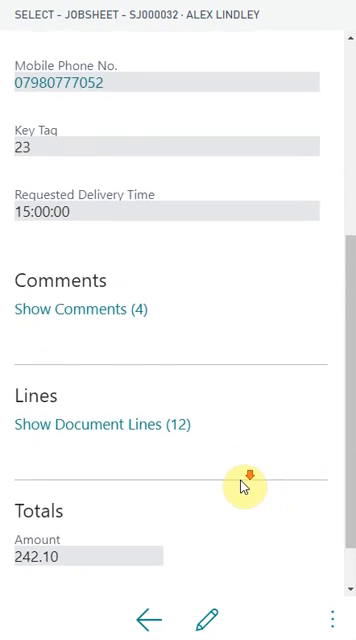
scroll(243, 486, down, 1)
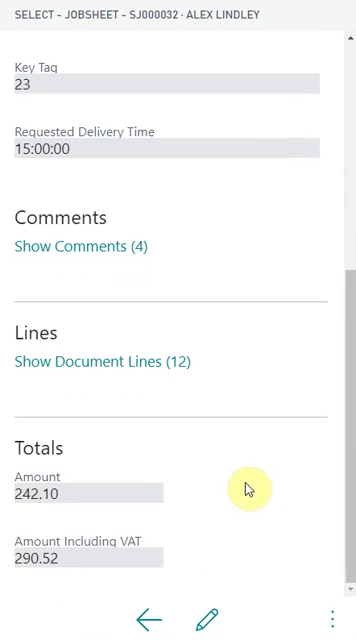
click(333, 627)
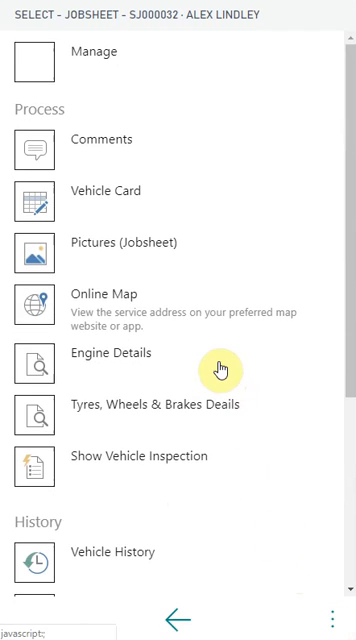
scroll(221, 305, down, 2)
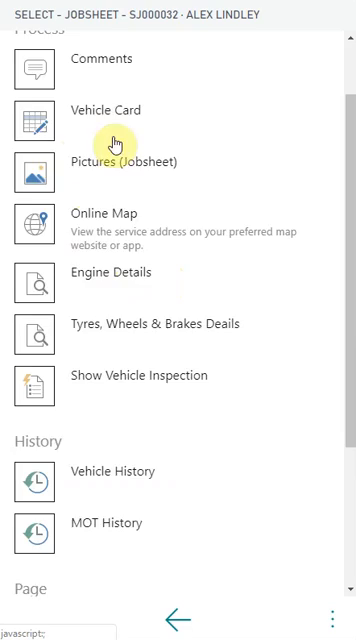
scroll(115, 144, up, 1)
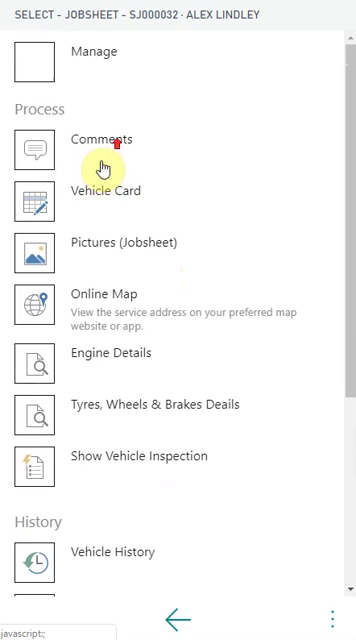
click(39, 208)
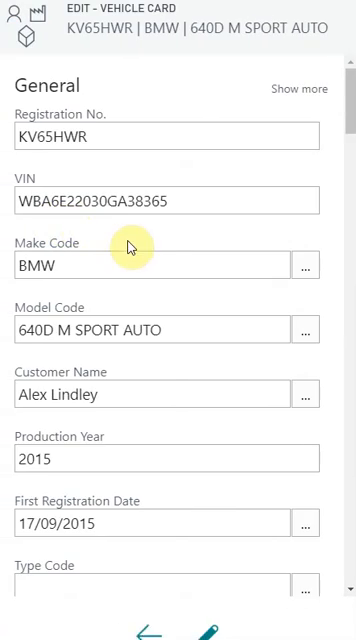
scroll(150, 250, down, 2)
scroll(150, 260, down, 3)
scroll(150, 265, down, 3)
scroll(150, 265, down, 1)
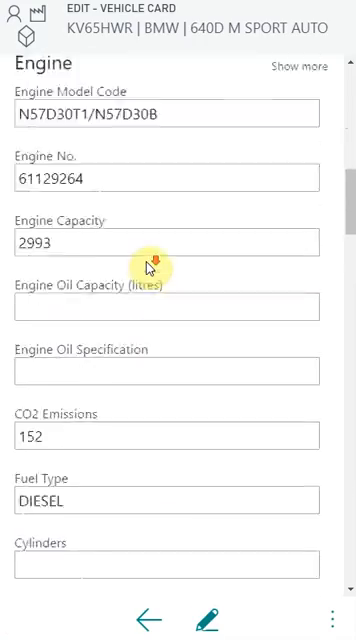
scroll(148, 263, down, 2)
scroll(147, 262, down, 1)
scroll(150, 269, down, 3)
scroll(152, 274, down, 1)
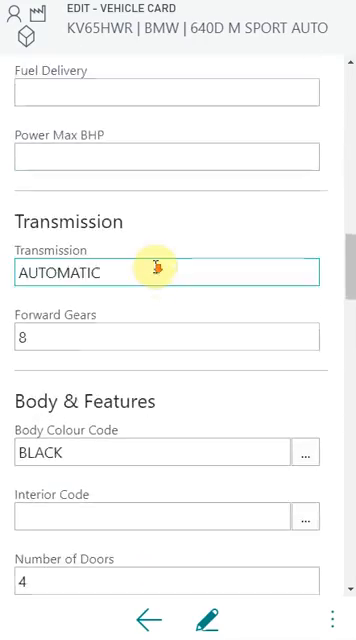
scroll(157, 266, down, 2)
scroll(158, 273, down, 2)
scroll(163, 278, down, 2)
scroll(166, 284, down, 3)
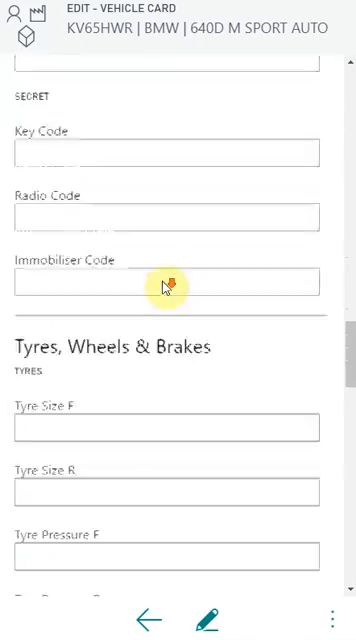
scroll(167, 285, down, 2)
scroll(139, 419, down, 1)
scroll(140, 379, down, 3)
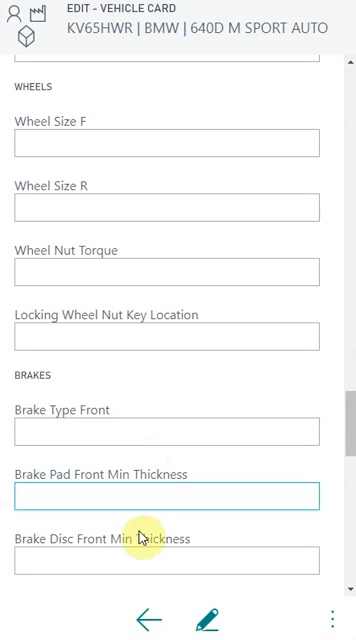
click(147, 621)
click(332, 621)
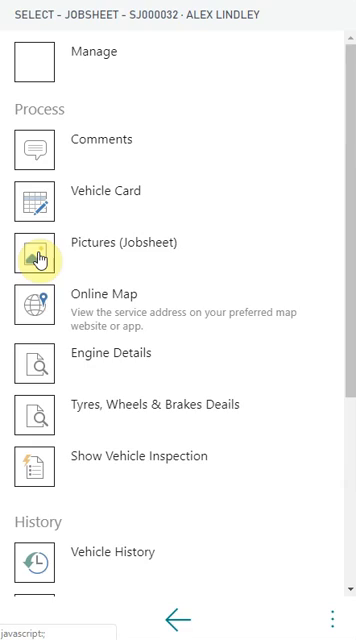
click(39, 259)
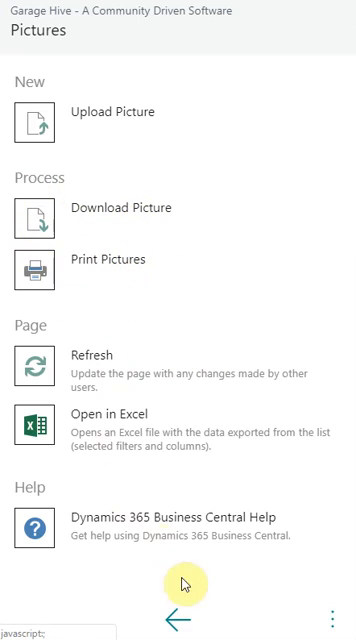
click(178, 622)
click(152, 624)
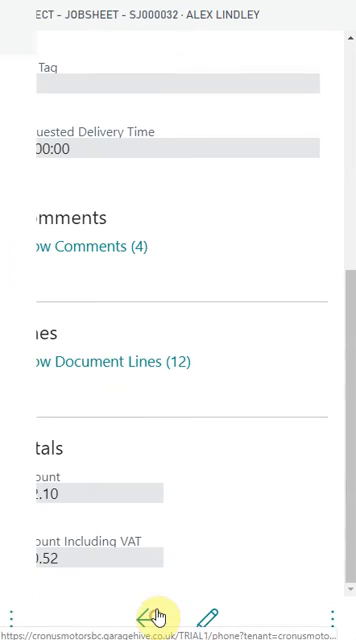
click(339, 626)
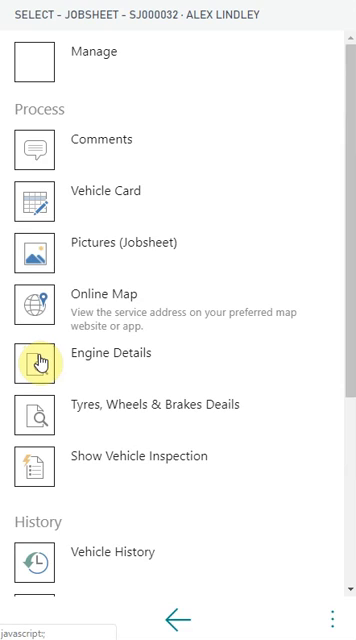
Step: Review the BMW's engine details and return to the jobsheet's action menu
click(38, 364)
click(62, 256)
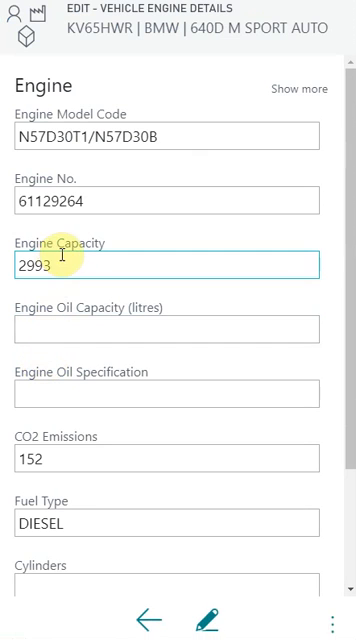
scroll(79, 312, down, 2)
scroll(89, 357, down, 1)
scroll(43, 190, up, 3)
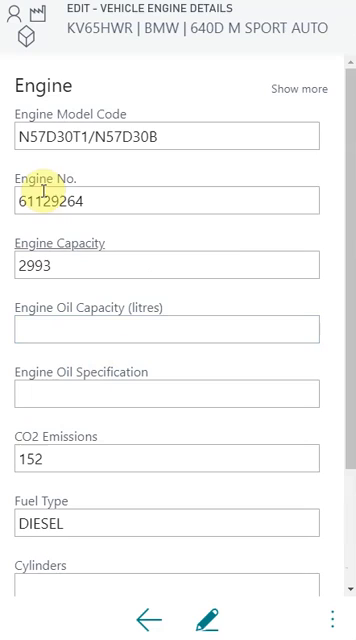
click(148, 620)
click(330, 620)
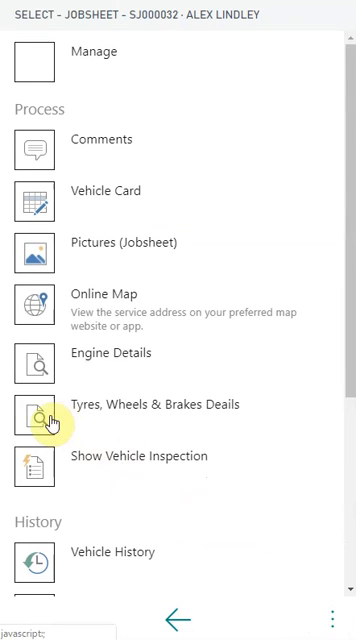
Step: Review the Tyres, Wheels & Brakes details, checking the locking wheel nut and brake pad fields
click(38, 417)
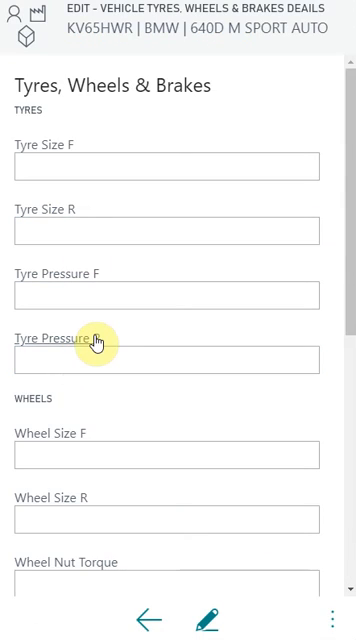
scroll(90, 426, down, 3)
click(93, 494)
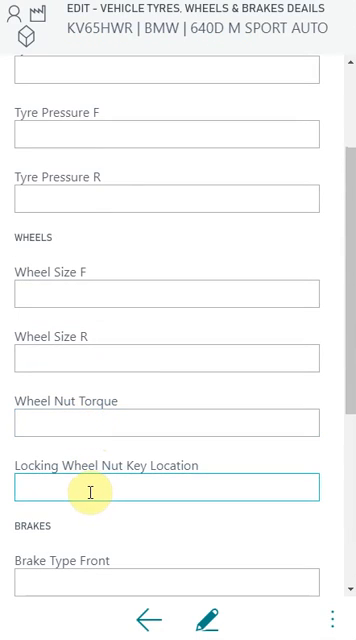
scroll(95, 497, down, 3)
click(104, 520)
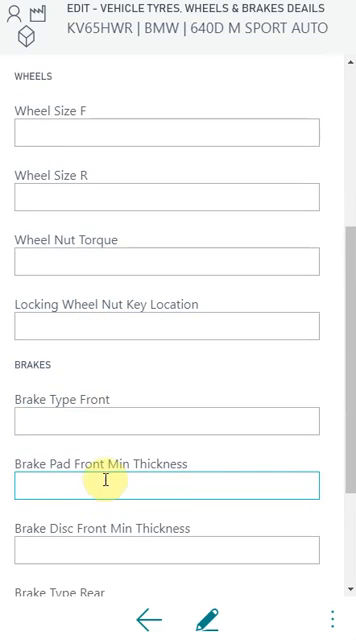
scroll(120, 376, down, 2)
scroll(120, 458, down, 1)
scroll(100, 460, down, 1)
click(100, 444)
scroll(100, 465, up, 5)
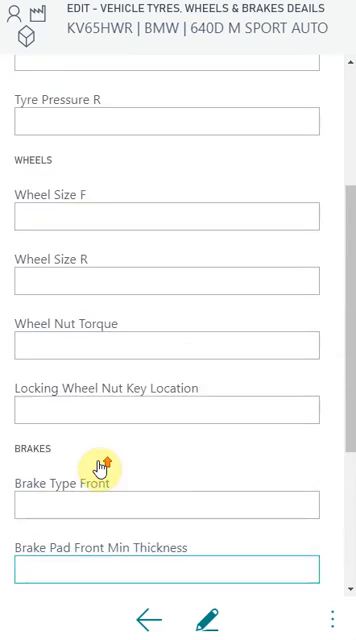
scroll(90, 400, up, 4)
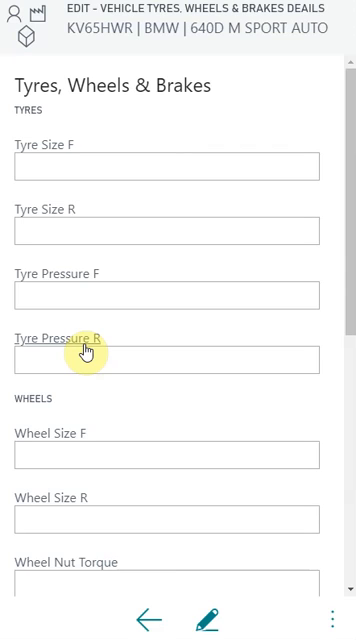
Step: Return to the jobsheet and show vehicle inspection checklist PC00008
click(150, 622)
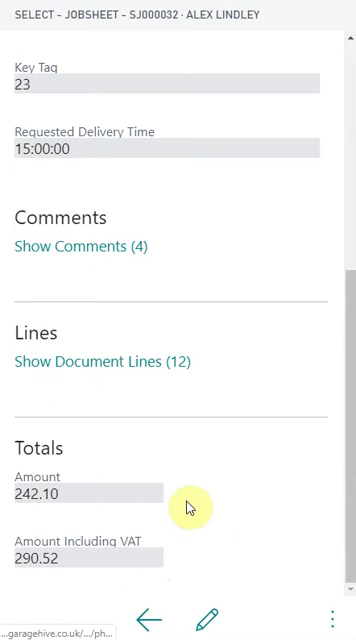
click(337, 620)
scroll(150, 460, down, 2)
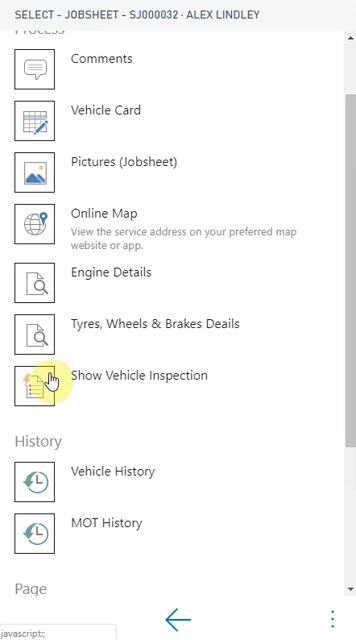
click(47, 392)
scroll(154, 333, down, 1)
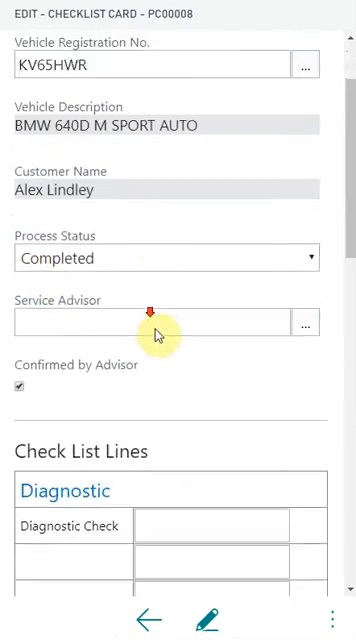
scroll(153, 343, down, 3)
scroll(143, 297, up, 1)
scroll(250, 250, up, 3)
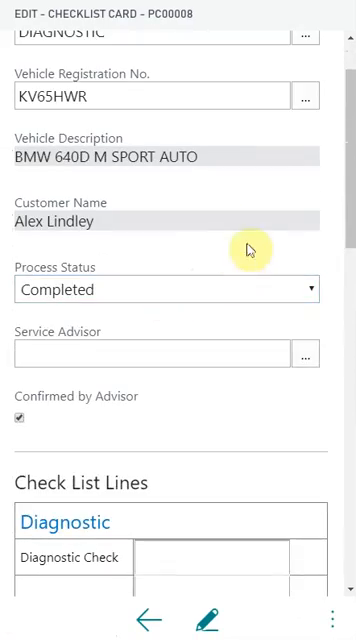
scroll(252, 190, up, 1)
scroll(280, 150, up, 1)
Step: Switch PC00008 to the Tyre Check template, confirming the lines are recreated, and return to the jobsheet
click(303, 126)
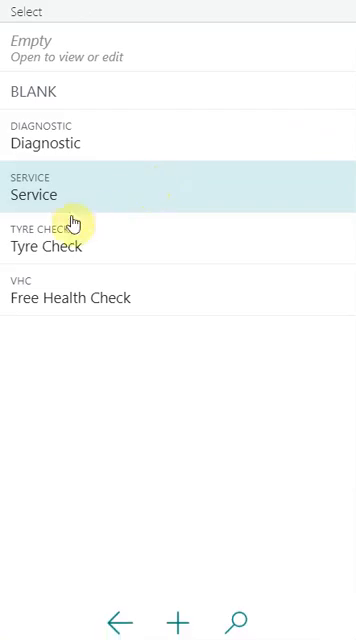
click(62, 253)
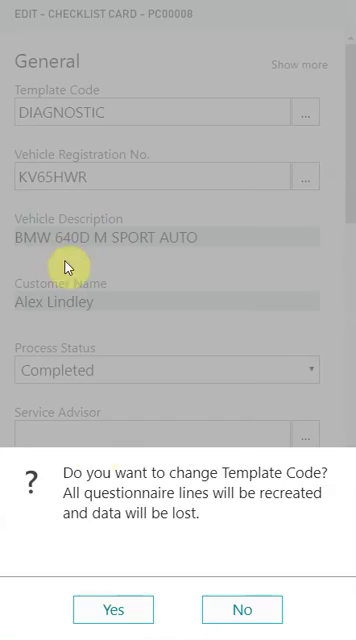
click(108, 600)
scroll(150, 393, down, 2)
scroll(154, 400, down, 2)
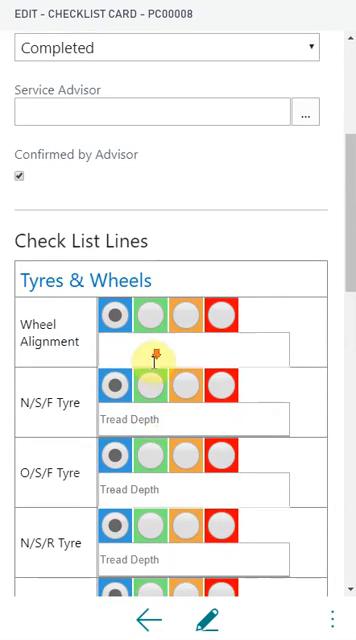
scroll(154, 355, down, 2)
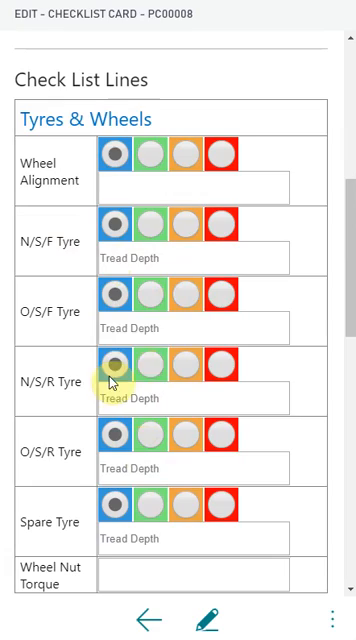
scroll(104, 270, up, 3)
scroll(100, 317, up, 3)
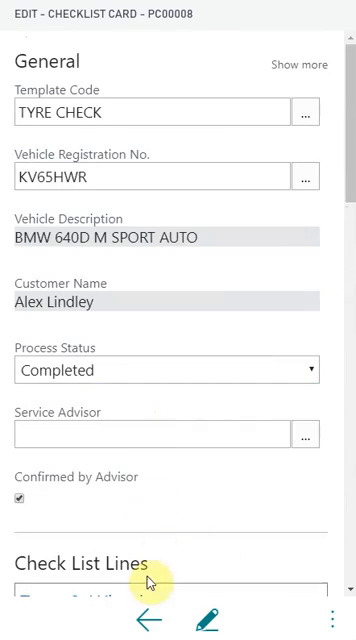
click(148, 620)
click(332, 622)
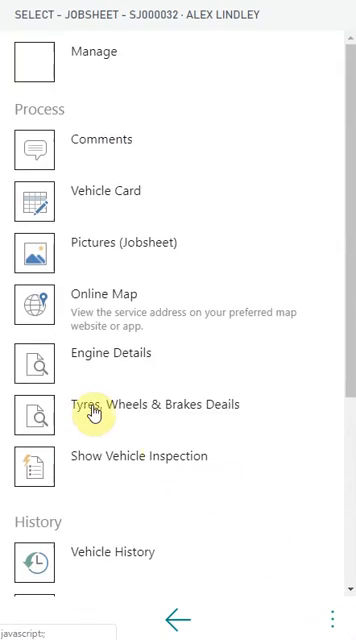
scroll(60, 430, down, 3)
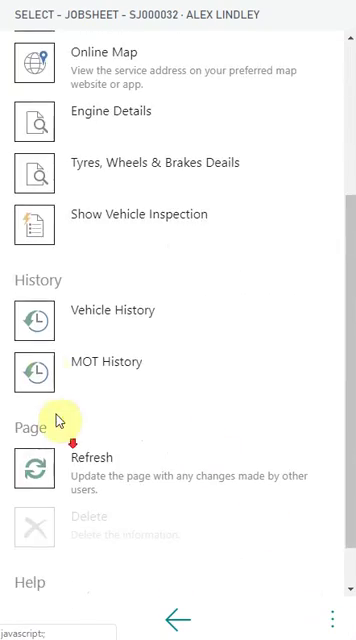
click(38, 330)
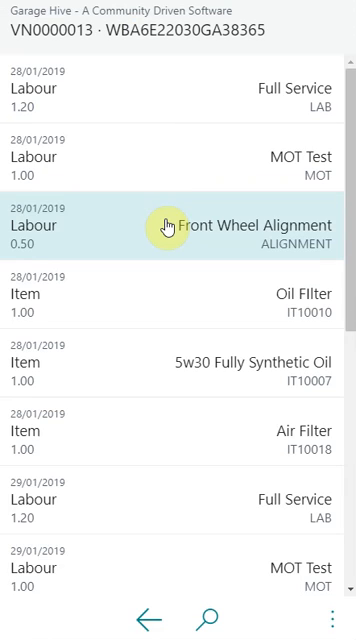
click(207, 620)
text(Air Filter)
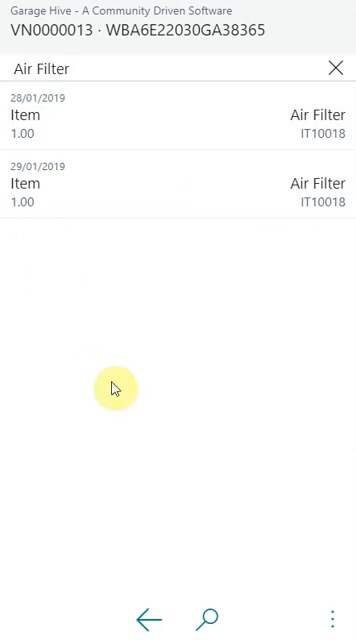
click(149, 621)
click(330, 621)
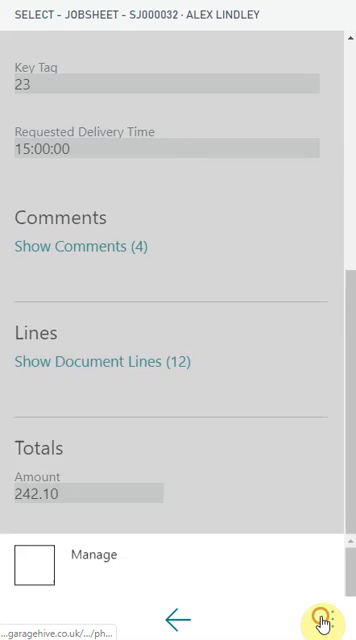
scroll(45, 403, down, 3)
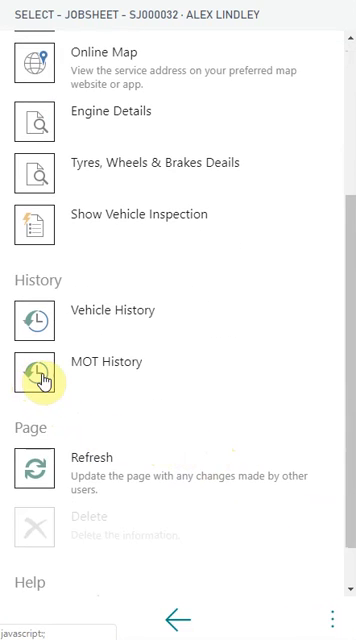
click(43, 383)
scroll(196, 210, down, 3)
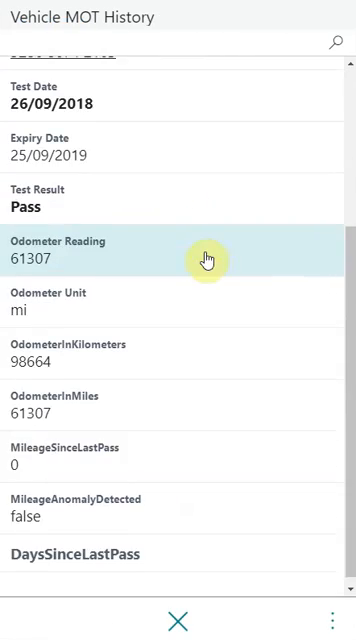
scroll(204, 303, down, 2)
scroll(205, 328, down, 1)
scroll(204, 340, up, 1)
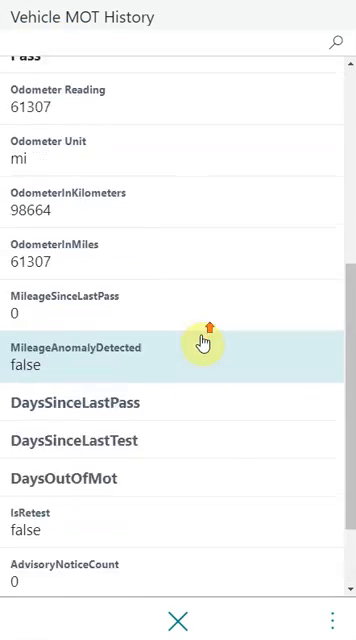
scroll(202, 352, up, 4)
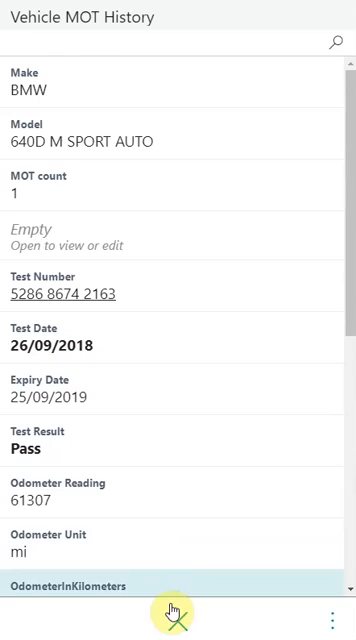
click(179, 624)
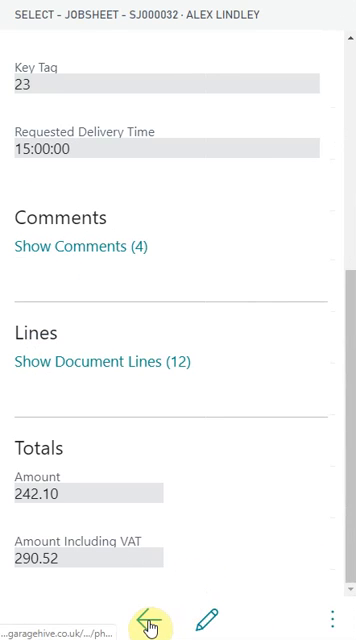
scroll(169, 536, up, 2)
scroll(177, 486, up, 5)
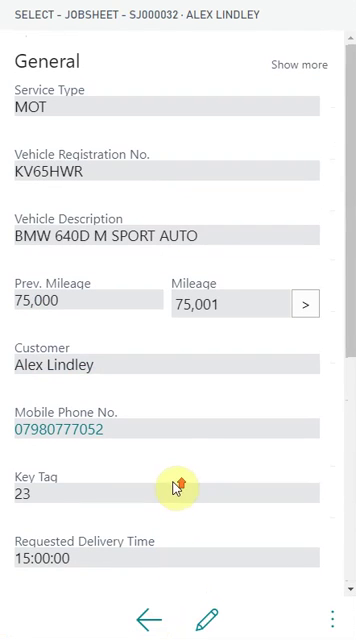
Step: Leave the SJ000032 jobsheet, go back to home and reopen Easy Clocking
click(147, 623)
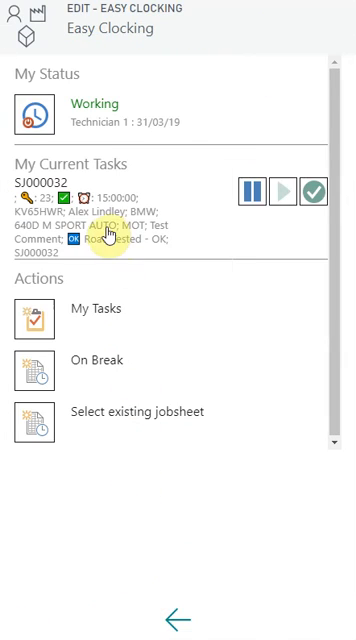
click(180, 619)
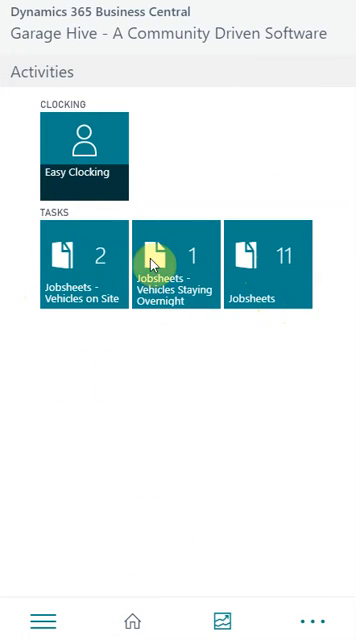
click(88, 152)
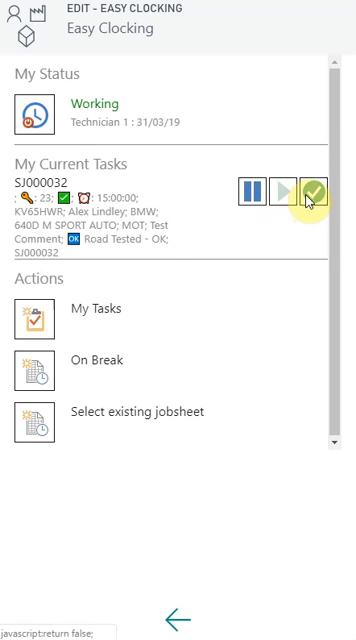
Step: Go on a break pausing SJ000032, then end the break so SJ000032 is back on top
click(36, 380)
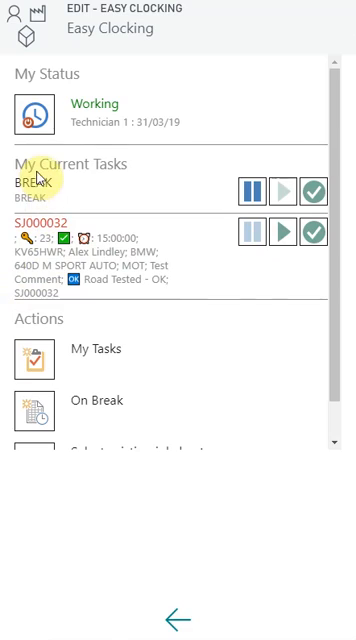
click(113, 188)
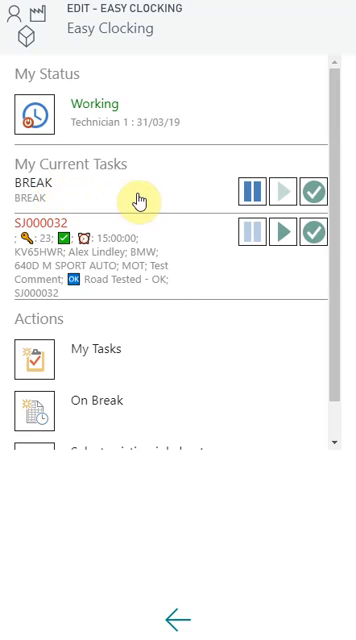
click(315, 195)
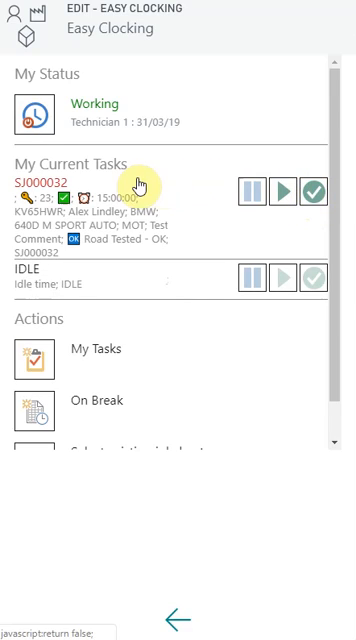
Step: Resume work on job SJ000032 in Easy Clocking
click(283, 195)
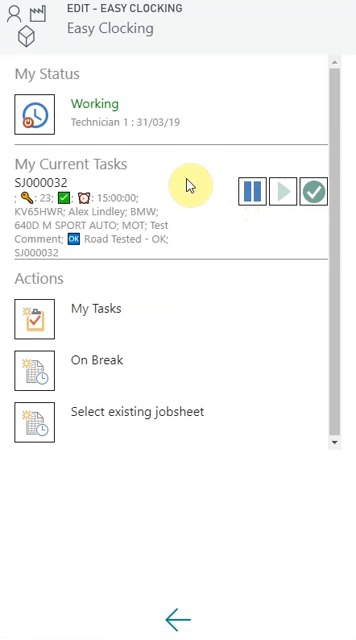
click(315, 203)
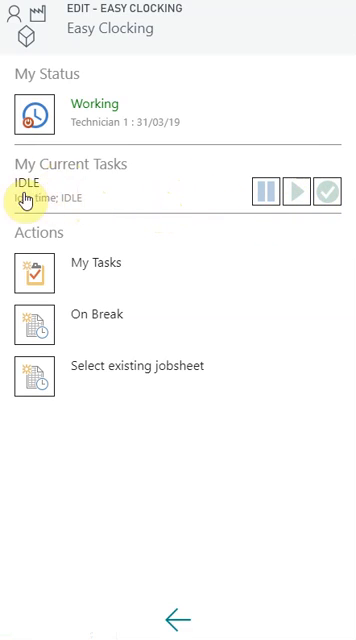
click(39, 276)
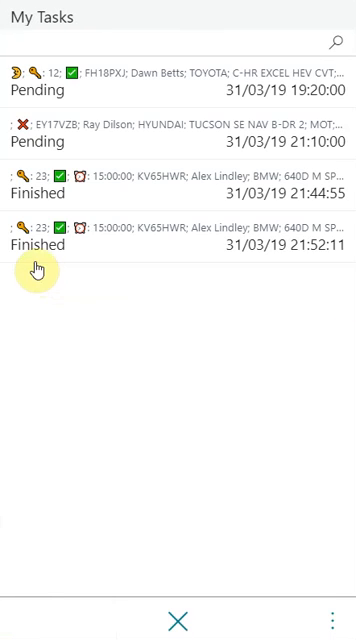
click(40, 258)
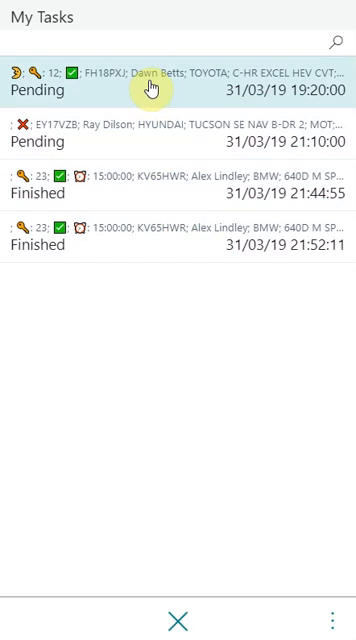
Step: Review the SJ000042 jobsheet for the Toyota C-HR and its comments
click(150, 88)
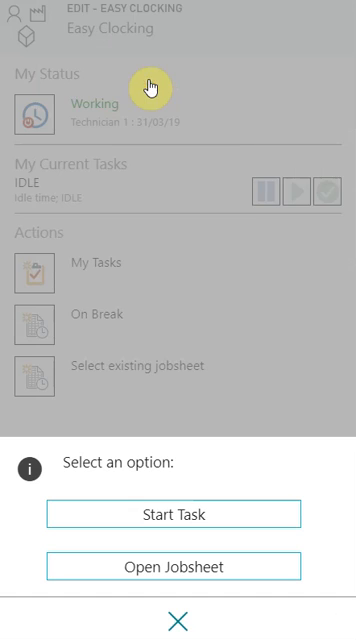
click(193, 567)
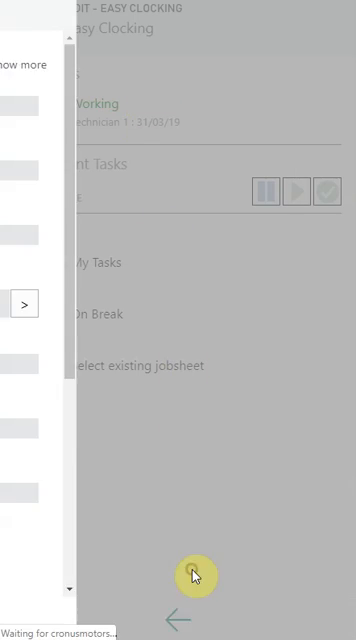
scroll(153, 346, down, 5)
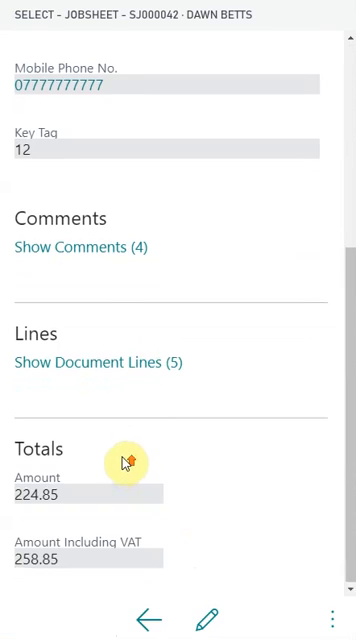
scroll(126, 460, up, 2)
click(95, 329)
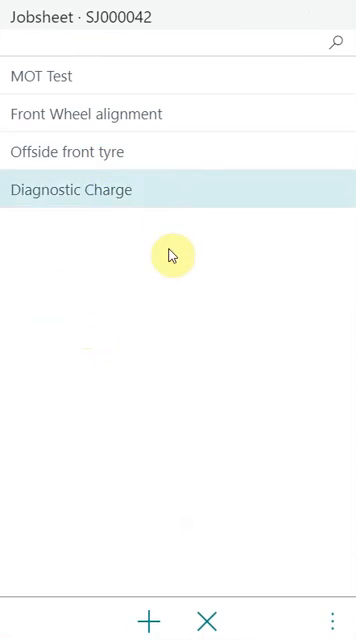
click(207, 622)
Step: Return to Easy Clocking and start SJ000042 as the current task from My Tasks
click(160, 620)
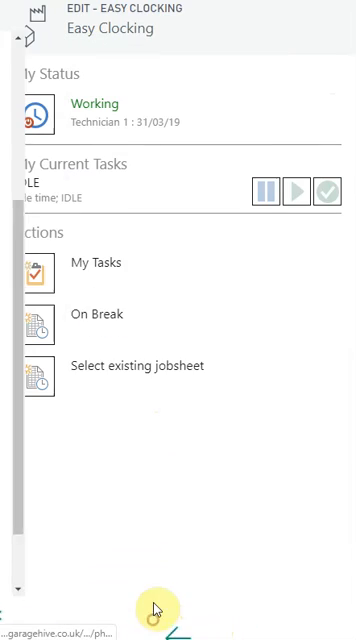
click(45, 258)
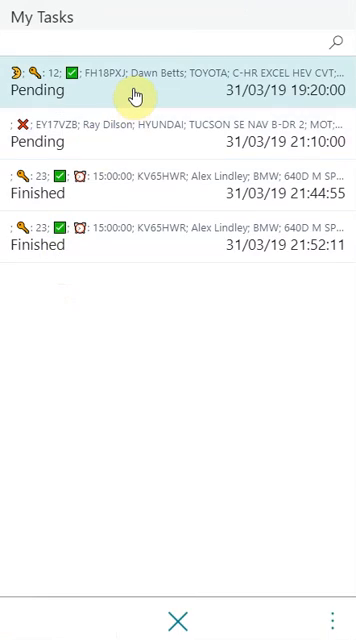
click(136, 97)
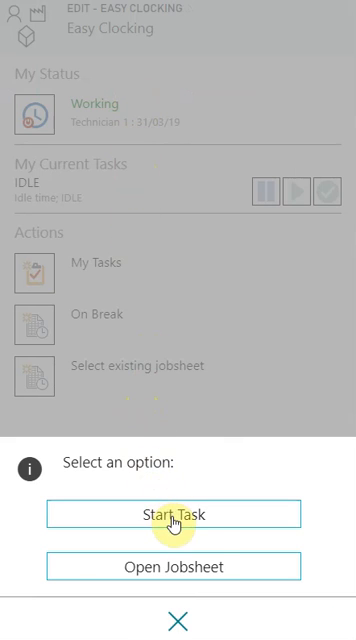
click(174, 518)
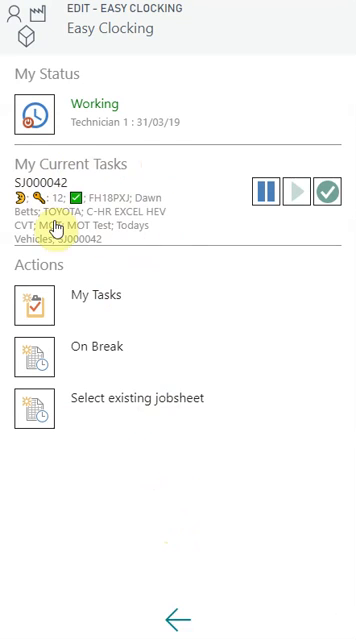